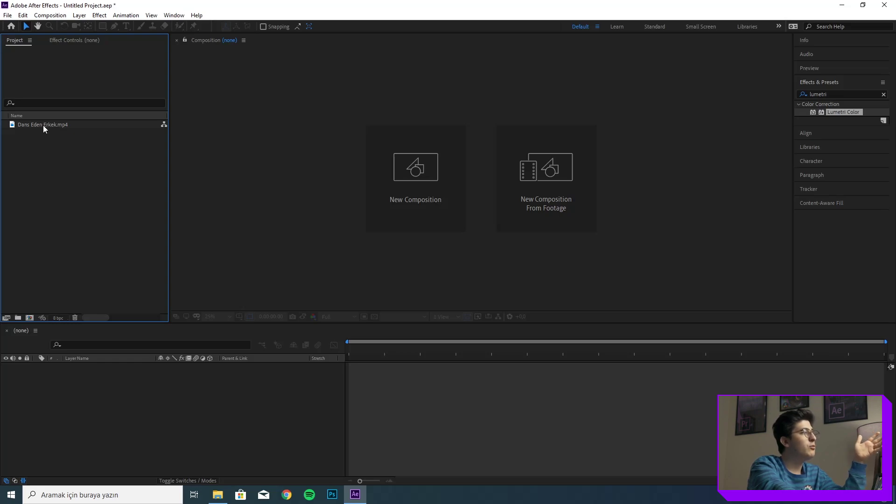
Preview Dans Eden Erkek.mp4 in the Footage viewer, then make a composition from it.
{"action": "double_click", "coordinate": [41, 125]}
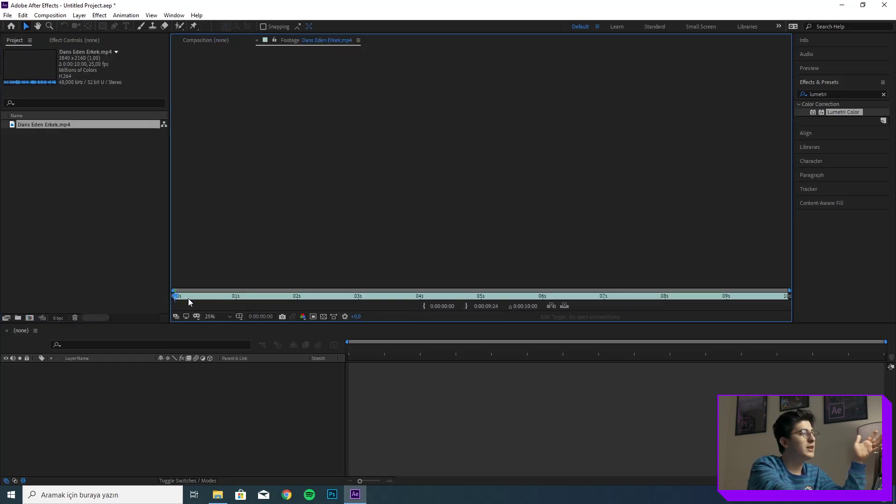
{"action": "left_click_drag", "start_coordinate": [253, 298], "coordinate": [515, 297]}
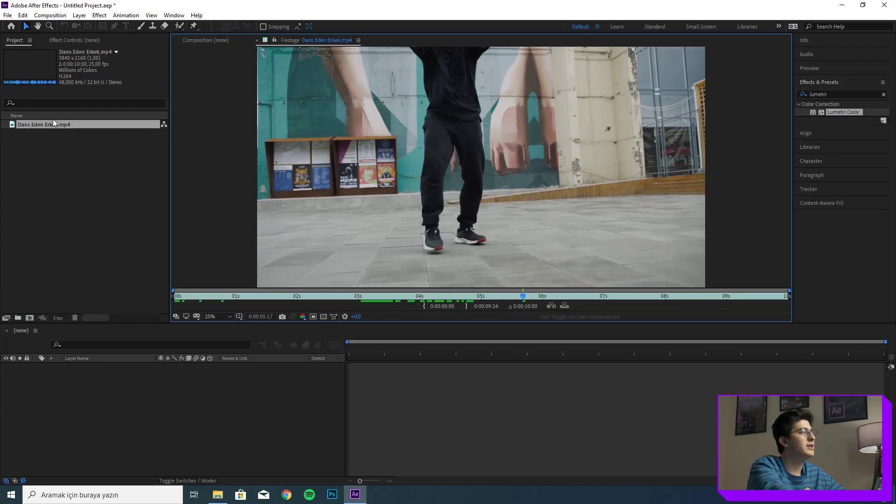
{"action": "left_click", "coordinate": [51, 150]}
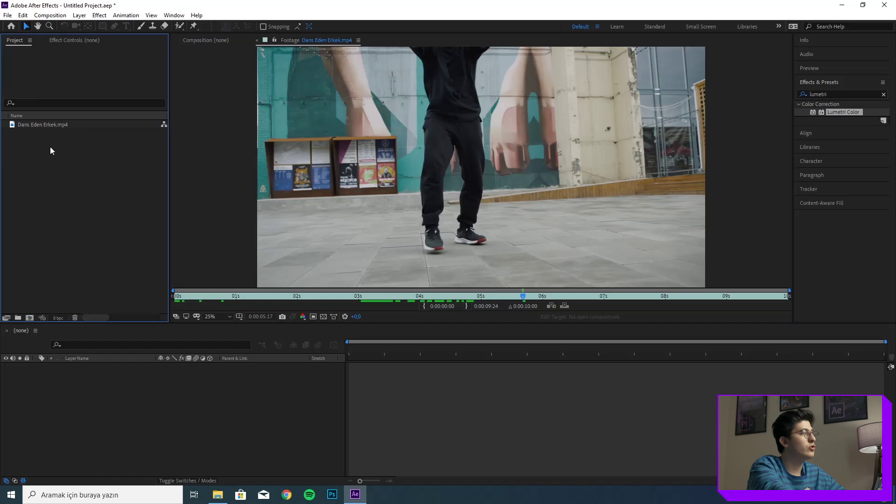
{"action": "left_click", "coordinate": [37, 124]}
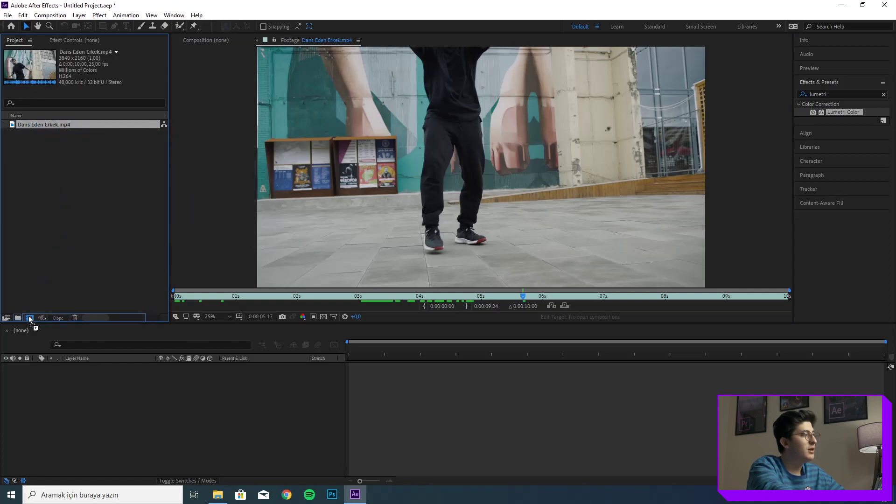
{"action": "left_click_drag", "start_coordinate": [29, 317], "coordinate": [29, 316]}
Scrub the new composition, duplicate the dance layer into seven copies, and zoom the timeline to frames.
{"action": "mouse_move", "coordinate": [354, 348]}
{"action": "left_mouse_down"}
{"action": "mouse_move", "coordinate": [512, 354]}
{"action": "mouse_move", "coordinate": [612, 341]}
{"action": "left_mouse_up"}
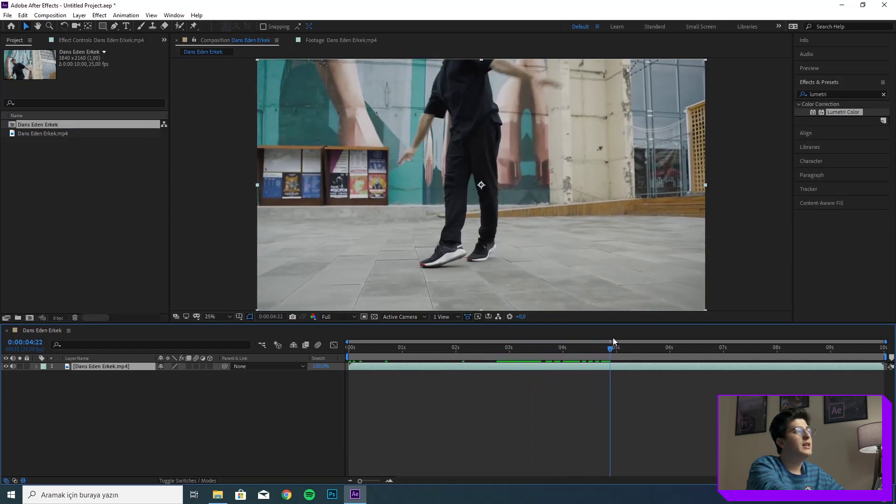
{"action": "key", "text": "Home"}
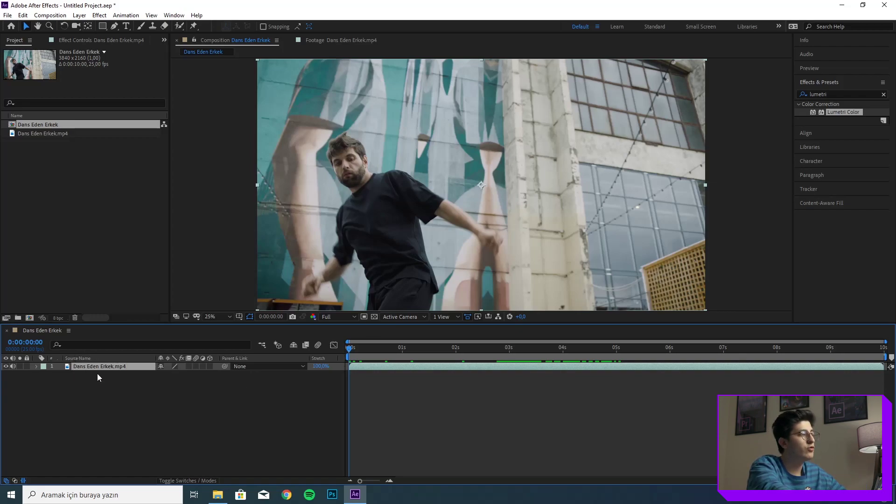
{"action": "key", "text": "ctrl+d"}
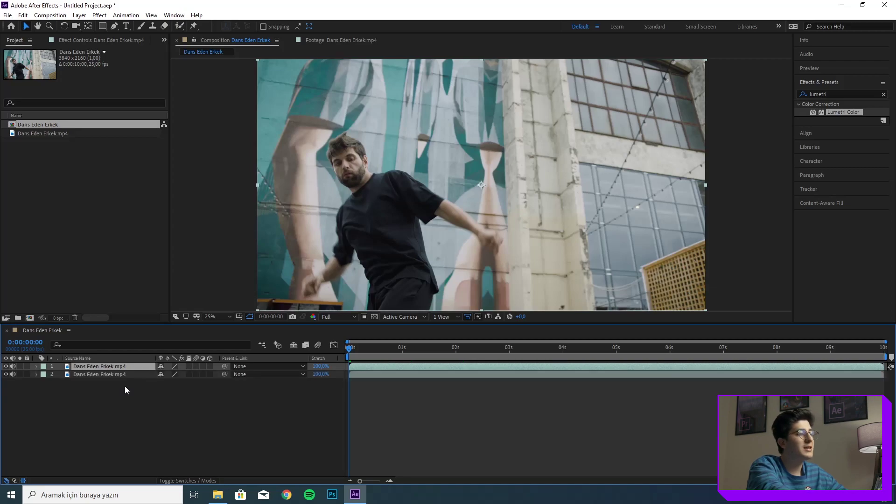
{"action": "key", "text": "ctrl+d"}
{"action": "key", "text": "ctrl+d"}
{"action": "key", "text": "ctrl+d"}
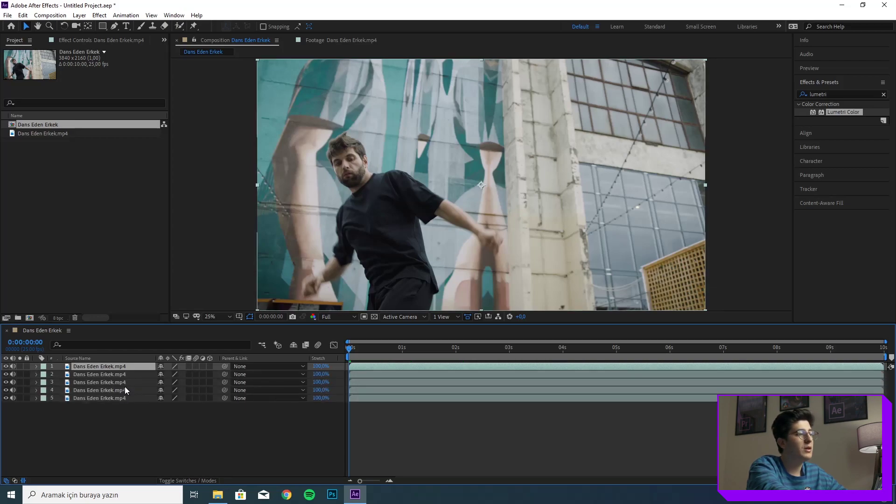
{"action": "key", "text": "ctrl+d"}
{"action": "key", "text": "ctrl+d"}
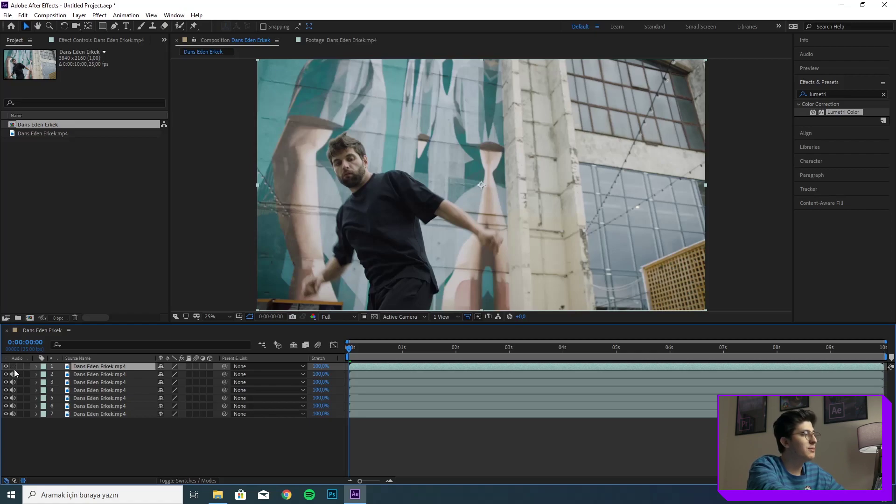
{"action": "key", "text": "semicolon"}
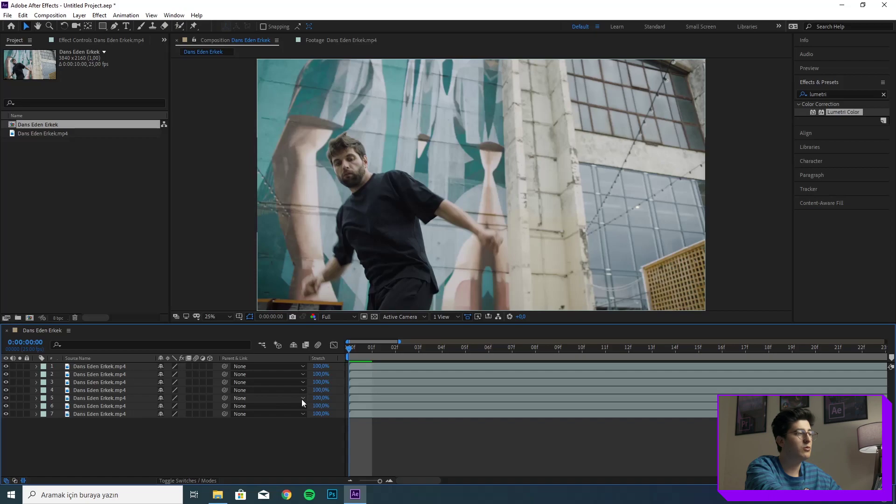
{"action": "left_click", "coordinate": [362, 406]}
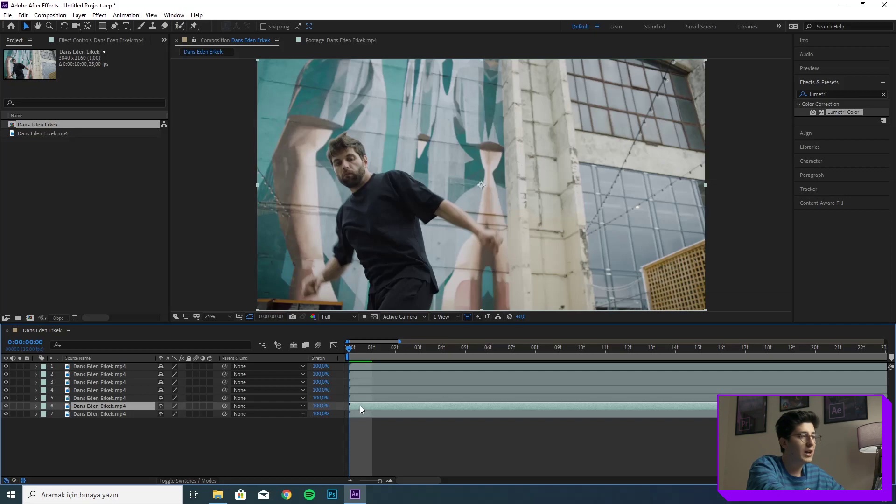
Delay layer 6 by one frame and layer 5 by two frames.
{"action": "scroll", "coordinate": [360, 405], "scroll_direction": "right", "scroll_amount": 2}
{"action": "scroll", "coordinate": [360, 406], "scroll_direction": "right", "scroll_amount": 3}
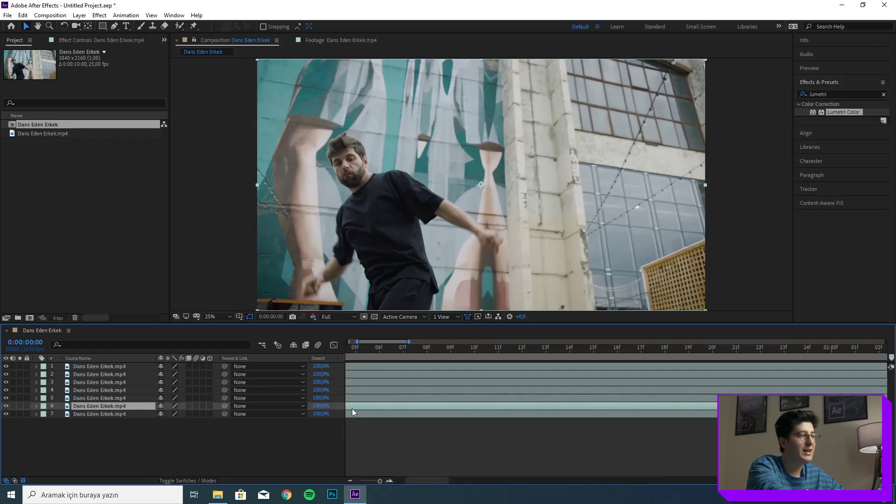
{"action": "left_click_drag", "start_coordinate": [379, 343], "coordinate": [330, 344]}
{"action": "scroll", "coordinate": [371, 398], "scroll_direction": "down", "scroll_amount": 3}
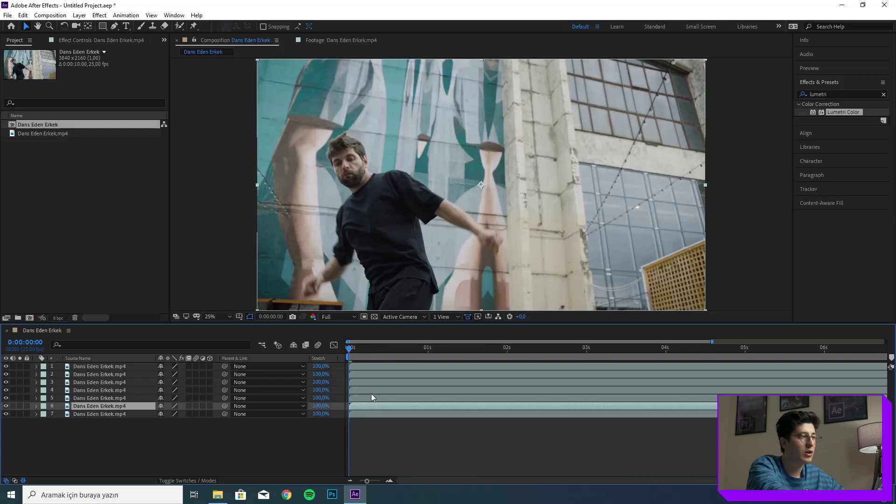
{"action": "scroll", "coordinate": [348, 402], "scroll_direction": "up", "scroll_amount": 3}
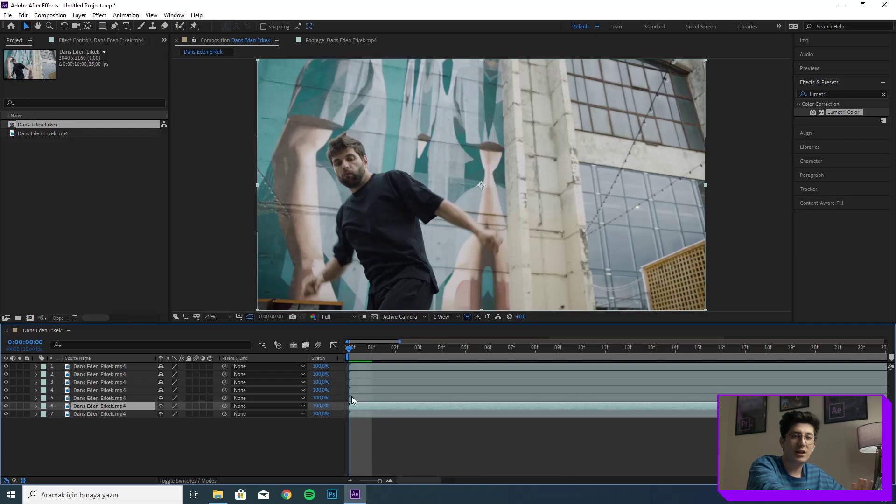
{"action": "left_click_drag", "start_coordinate": [363, 405], "coordinate": [379, 405]}
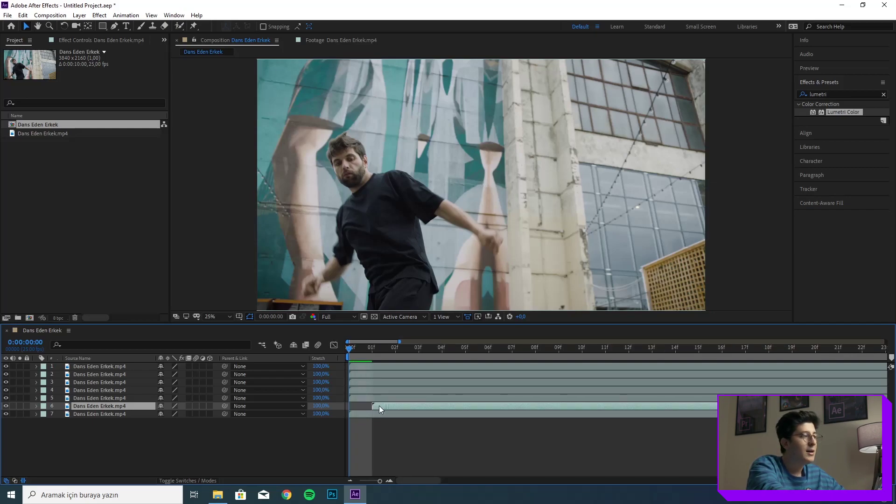
{"action": "left_click", "coordinate": [374, 399]}
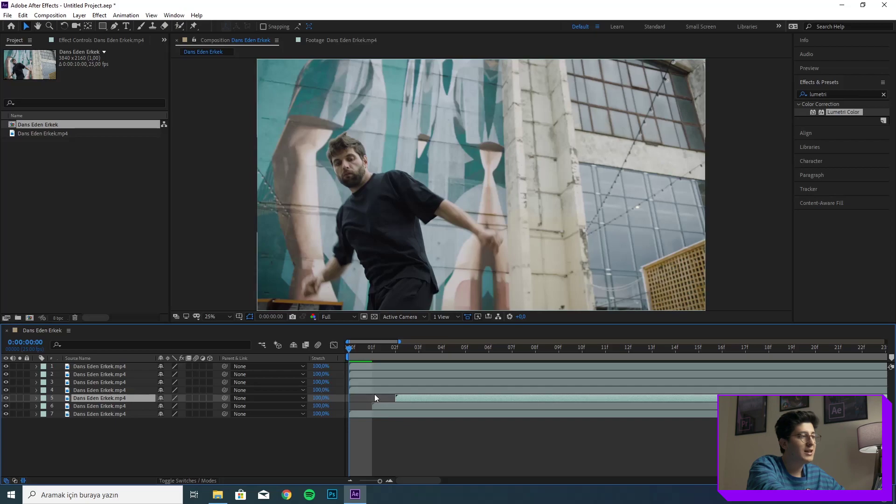
{"action": "left_click_drag", "start_coordinate": [357, 390], "coordinate": [380, 391]}
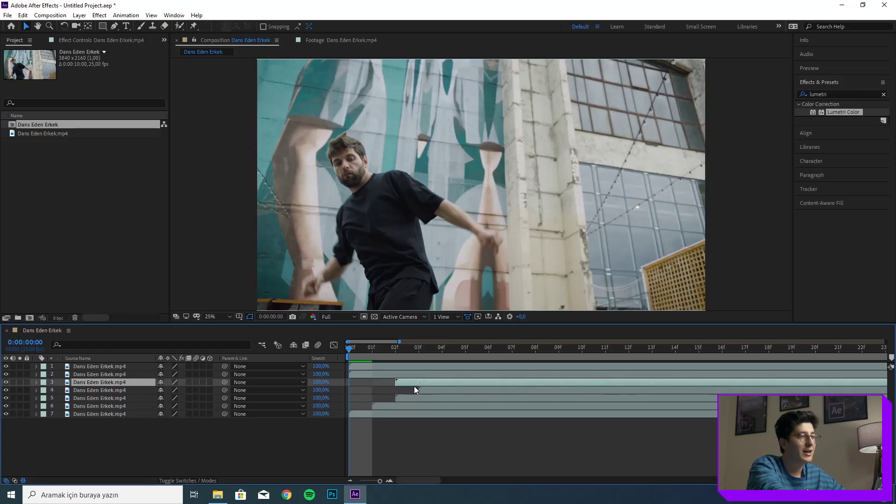
Stagger the upper layers one frame apart up to frame 6, then check frame 2.
{"action": "left_click_drag", "start_coordinate": [414, 382], "coordinate": [506, 382]}
{"action": "left_click", "coordinate": [410, 377]}
{"action": "left_click_drag", "start_coordinate": [410, 378], "coordinate": [485, 379]}
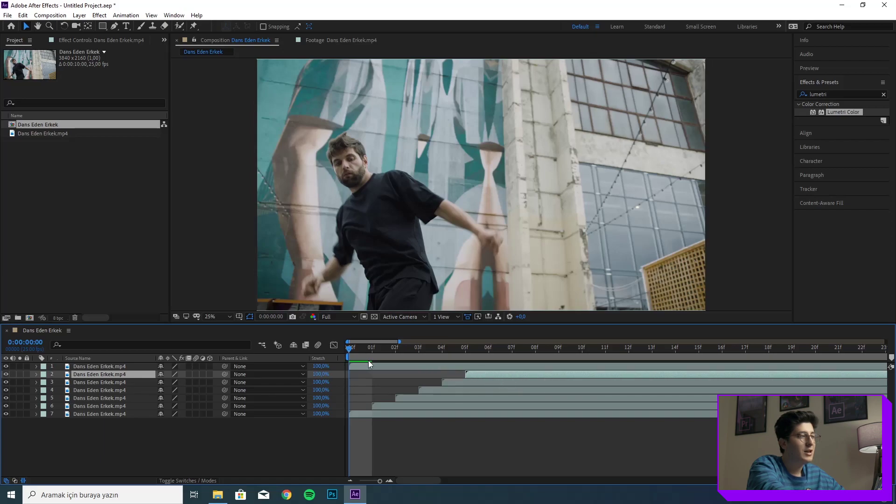
{"action": "left_click_drag", "start_coordinate": [365, 367], "coordinate": [505, 367]}
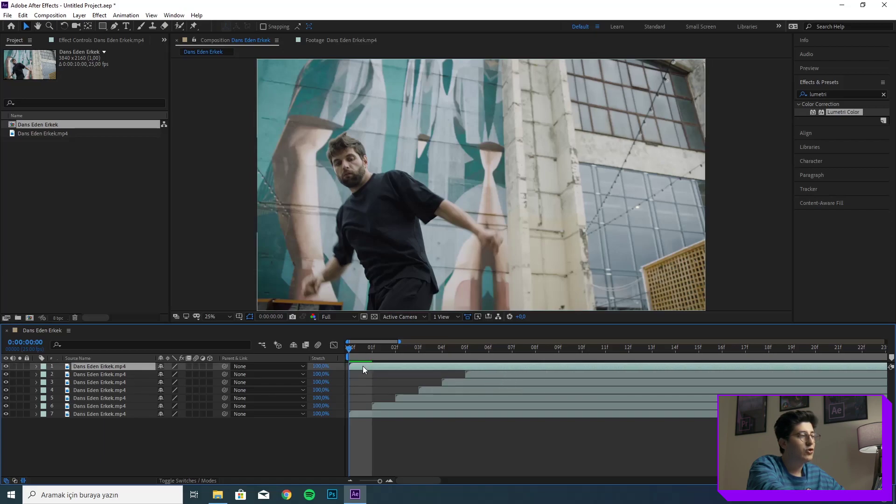
{"action": "left_click", "coordinate": [135, 406]}
{"action": "mouse_move", "coordinate": [359, 347]}
{"action": "left_mouse_down"}
{"action": "mouse_move", "coordinate": [396, 349]}
{"action": "mouse_move", "coordinate": [405, 365]}
{"action": "mouse_move", "coordinate": [358, 375]}
{"action": "left_mouse_up"}
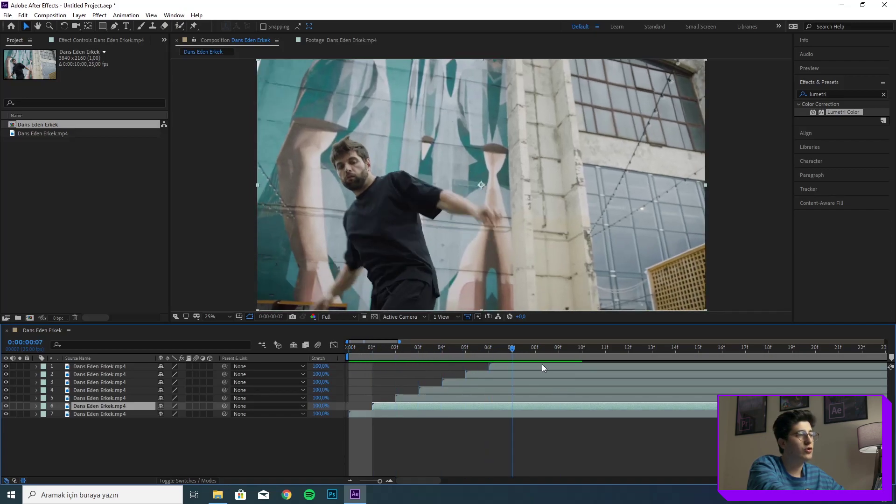
{"action": "left_click", "coordinate": [395, 350]}
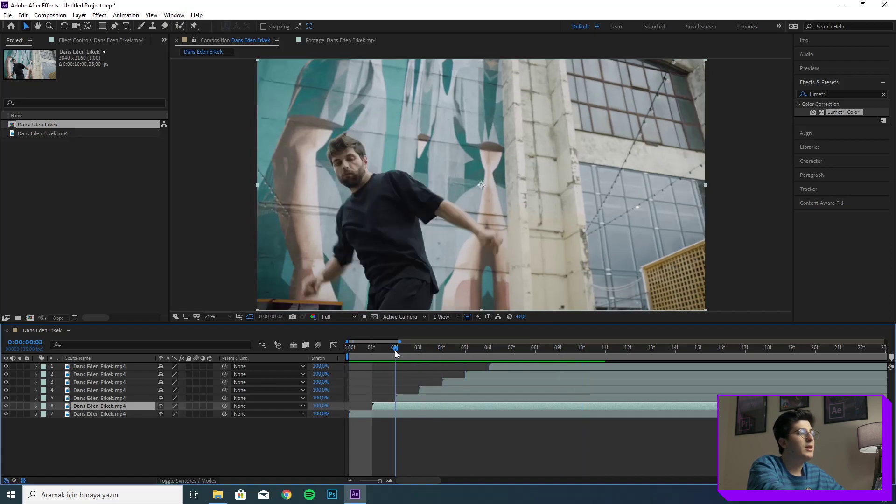
Set layers 6, 5 and 4 to Screen blending mode.
{"action": "right_click", "coordinate": [405, 405]}
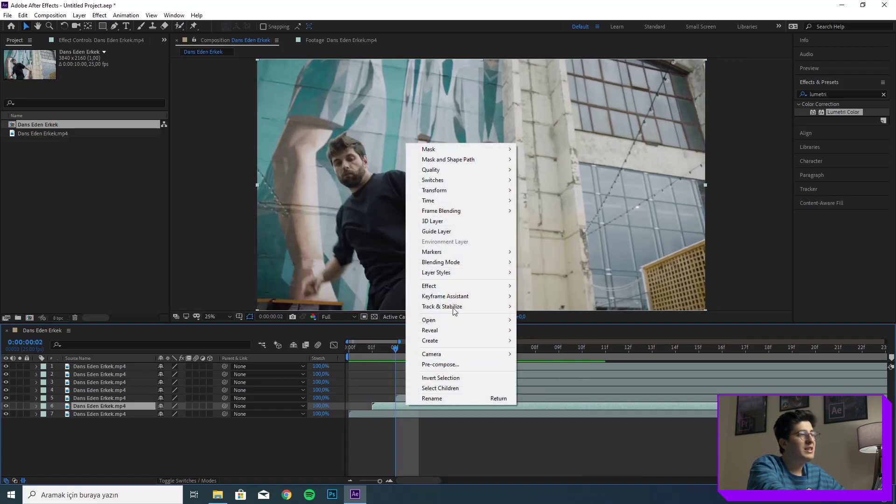
{"action": "mouse_move", "coordinate": [472, 264]}
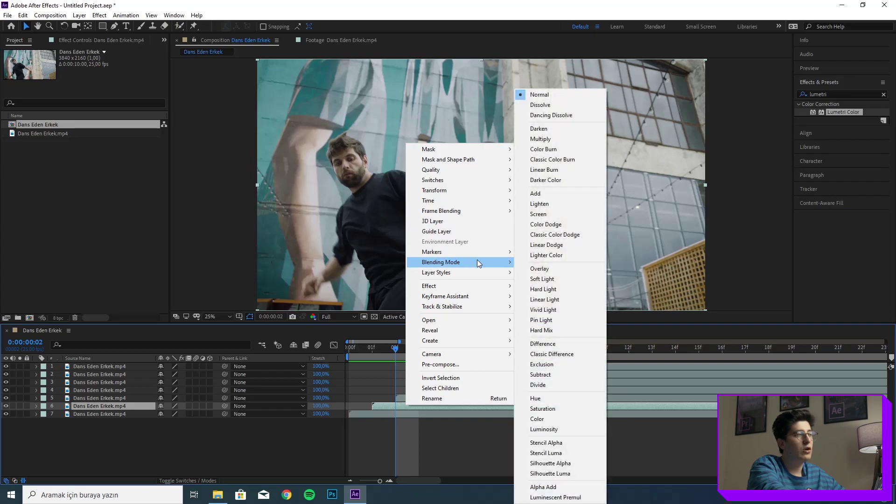
{"action": "left_click", "coordinate": [540, 215]}
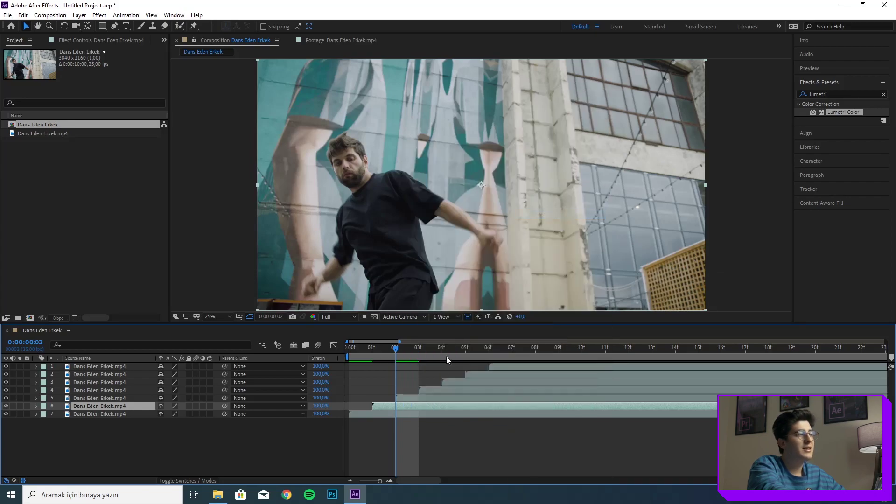
{"action": "right_click", "coordinate": [422, 400]}
{"action": "mouse_move", "coordinate": [477, 259]}
{"action": "left_click", "coordinate": [552, 214]}
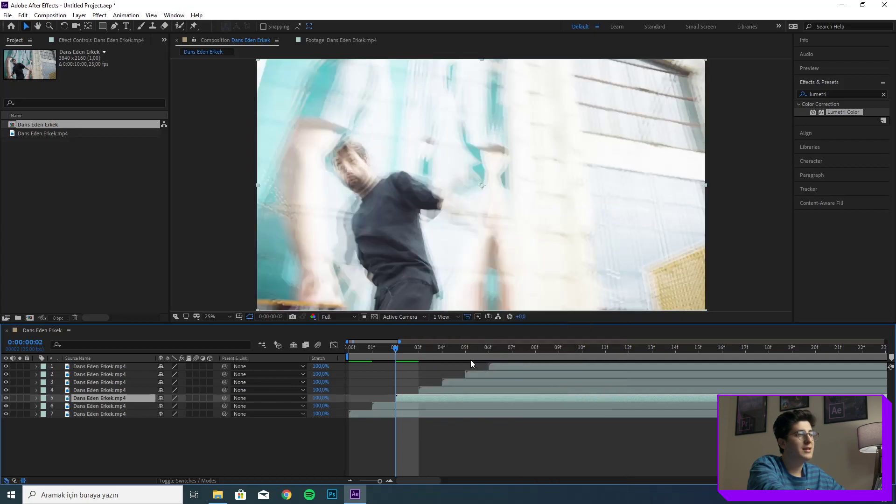
{"action": "right_click", "coordinate": [454, 391]}
{"action": "mouse_move", "coordinate": [519, 245]}
{"action": "left_click", "coordinate": [589, 214]}
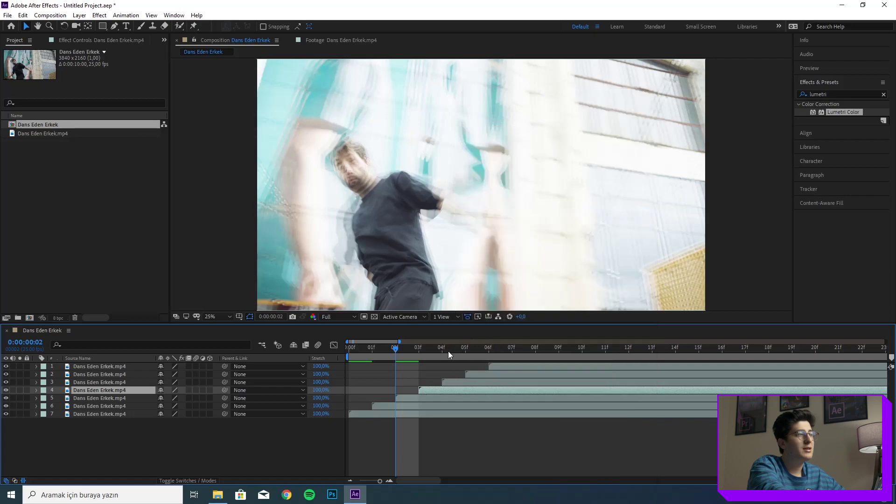
Set layer 2 to Screen blending and scrub to 0:00:01:01 to check the blend.
{"action": "right_click", "coordinate": [466, 381]}
{"action": "right_click", "coordinate": [493, 374]}
{"action": "mouse_move", "coordinate": [550, 231]}
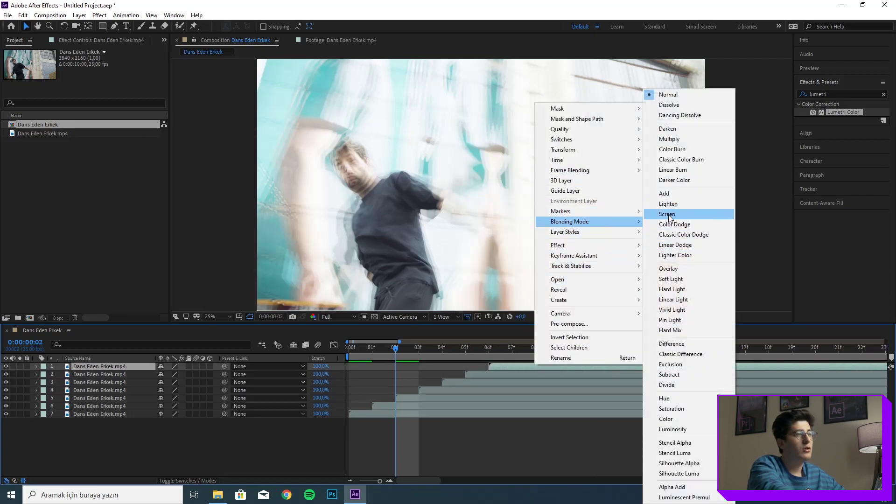
{"action": "left_click", "coordinate": [668, 214]}
{"action": "scroll", "coordinate": [365, 345], "scroll_direction": "down", "scroll_amount": 3}
{"action": "left_click_drag", "start_coordinate": [366, 346], "coordinate": [527, 352]}
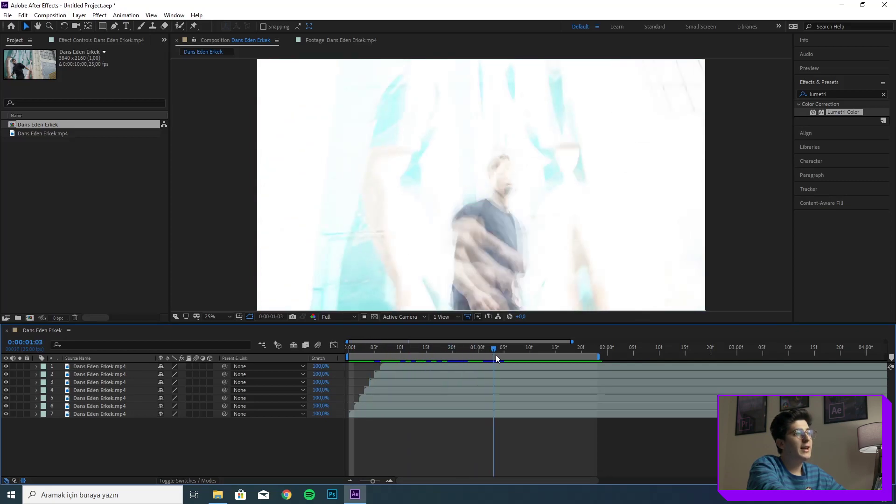
{"action": "left_click_drag", "start_coordinate": [527, 352], "coordinate": [483, 349]}
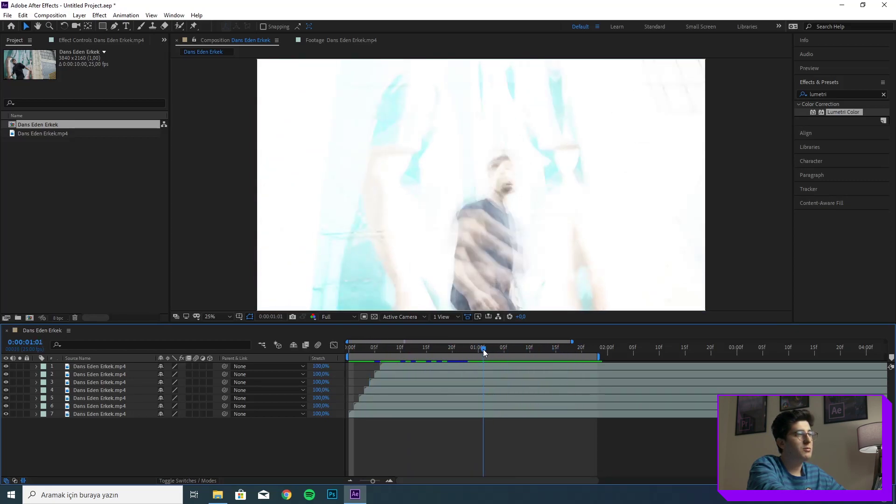
{"action": "left_click", "coordinate": [119, 407]}
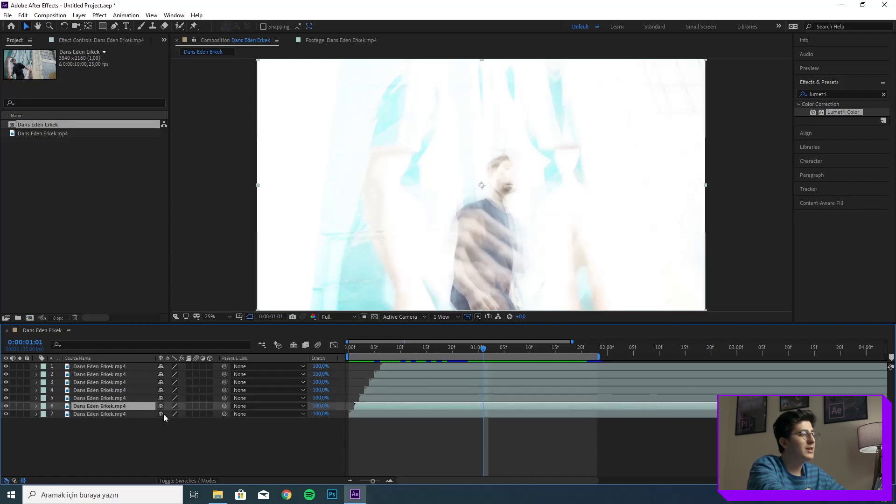
Lower the opacity of layers 6, 5 and 4 to 40%, 25% and 16%.
{"action": "key", "text": "t"}
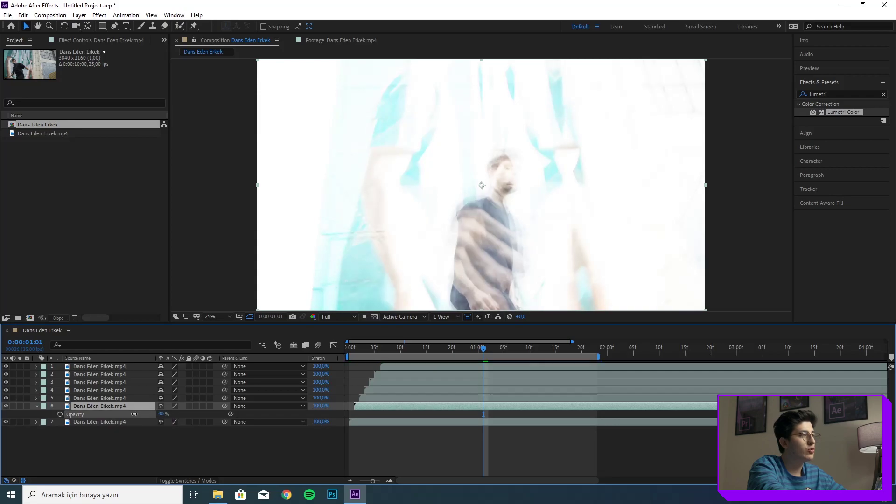
{"action": "left_click", "coordinate": [126, 398]}
{"action": "key", "text": "t"}
{"action": "left_click_drag", "start_coordinate": [163, 406], "coordinate": [136, 405]}
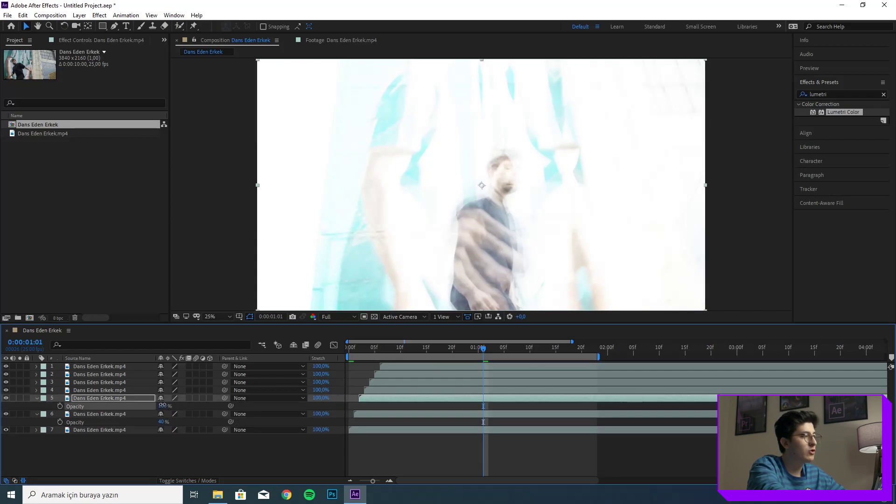
{"action": "left_click", "coordinate": [124, 390]}
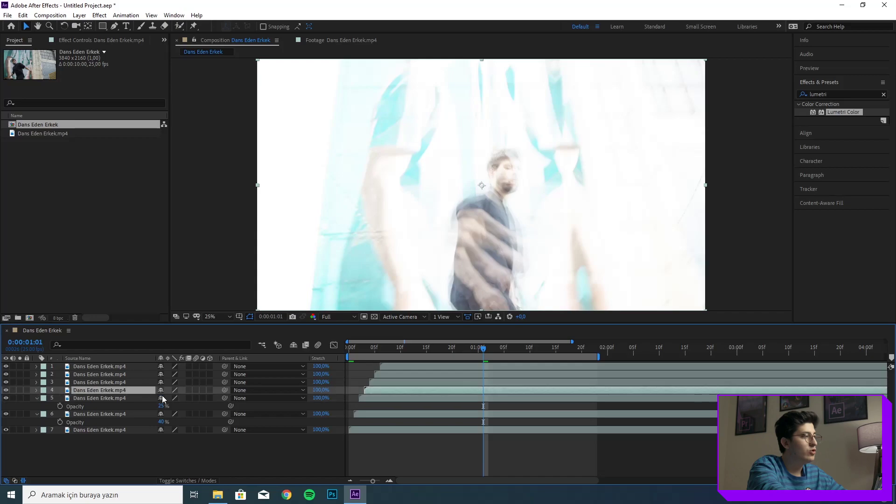
{"action": "key", "text": "t"}
{"action": "left_click_drag", "start_coordinate": [163, 398], "coordinate": [132, 402]}
Lower layer 3's opacity and set layer 2's opacity to 37%.
{"action": "left_click", "coordinate": [123, 382]}
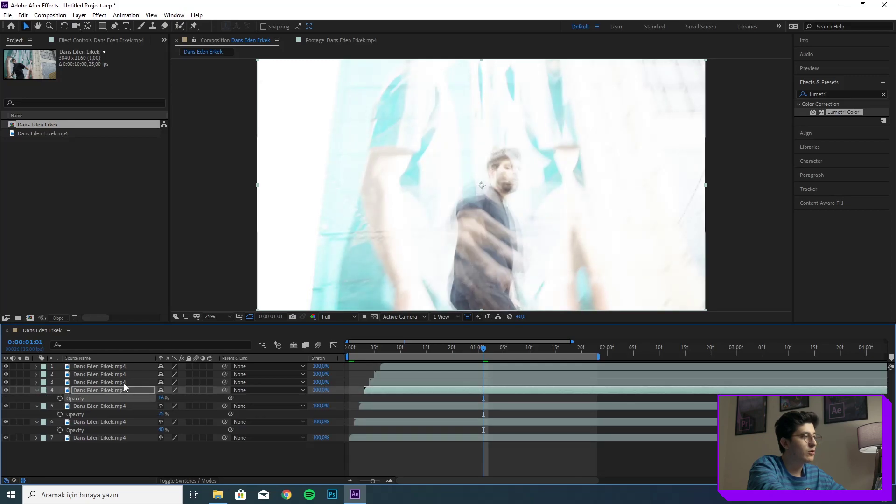
{"action": "key", "text": "t"}
{"action": "left_click_drag", "start_coordinate": [162, 390], "coordinate": [126, 395]}
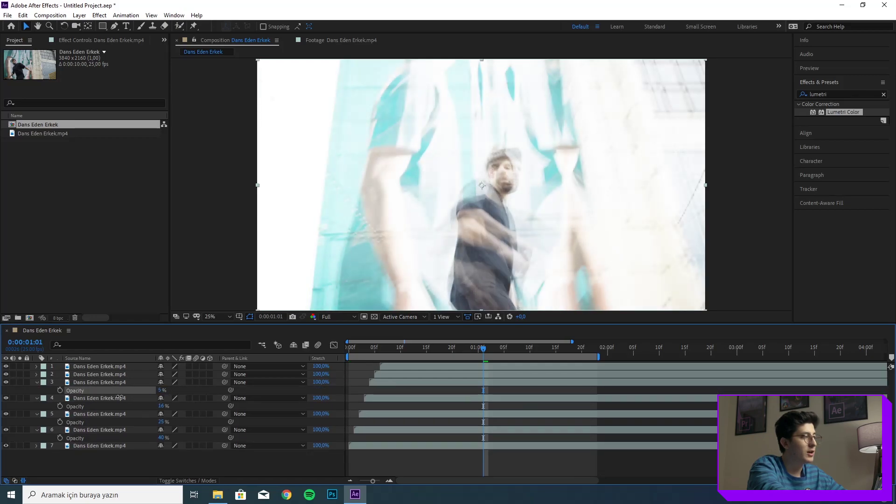
{"action": "left_click", "coordinate": [143, 382]}
{"action": "key", "text": "t"}
{"action": "left_click", "coordinate": [143, 374]}
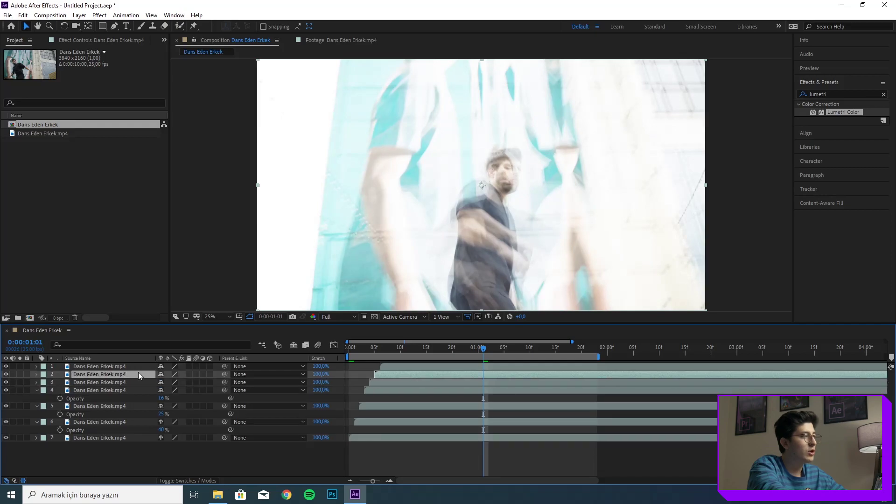
{"action": "key", "text": "t"}
{"action": "left_click_drag", "start_coordinate": [163, 383], "coordinate": [137, 385]}
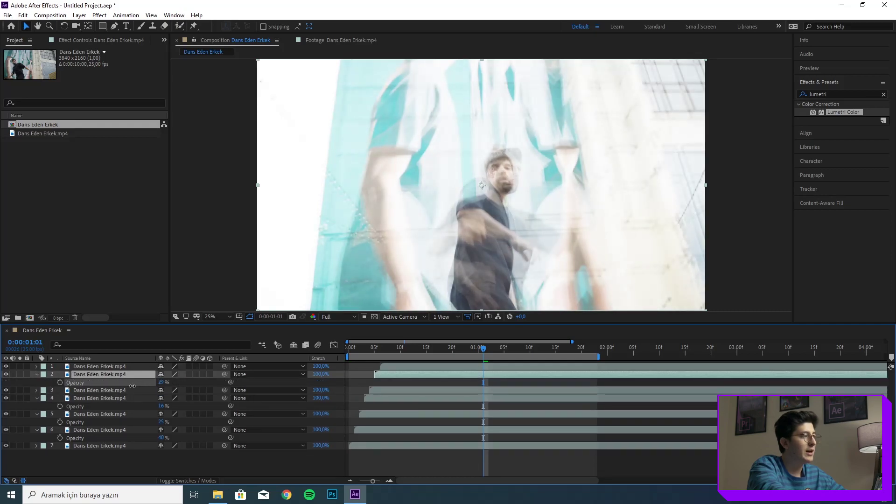
Drop layer 1's opacity to 0% and extend the work area to about three seconds.
{"action": "left_click", "coordinate": [136, 366]}
{"action": "key", "text": "t"}
{"action": "left_click_drag", "start_coordinate": [162, 374], "coordinate": [112, 380]}
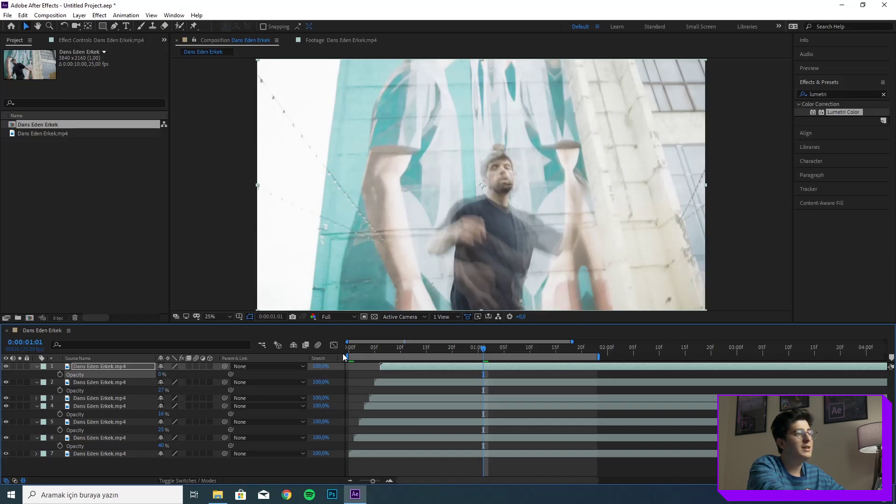
{"action": "left_click", "coordinate": [350, 353]}
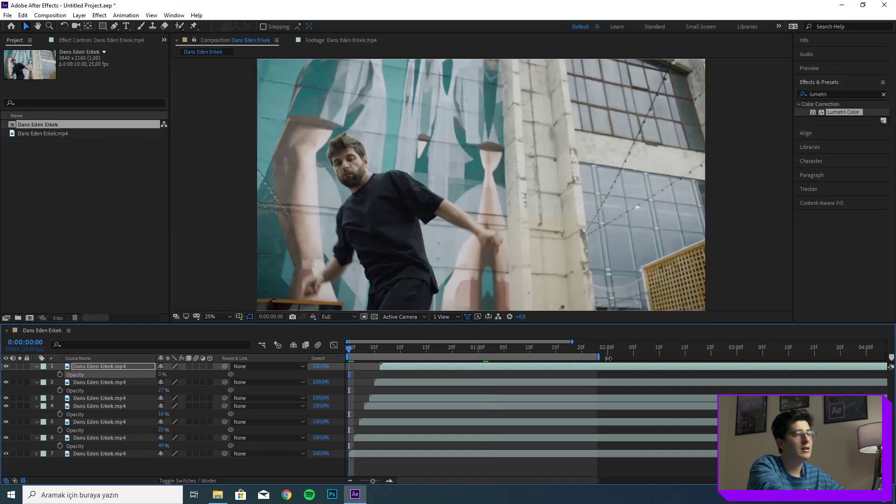
{"action": "left_click_drag", "start_coordinate": [608, 358], "coordinate": [790, 358]}
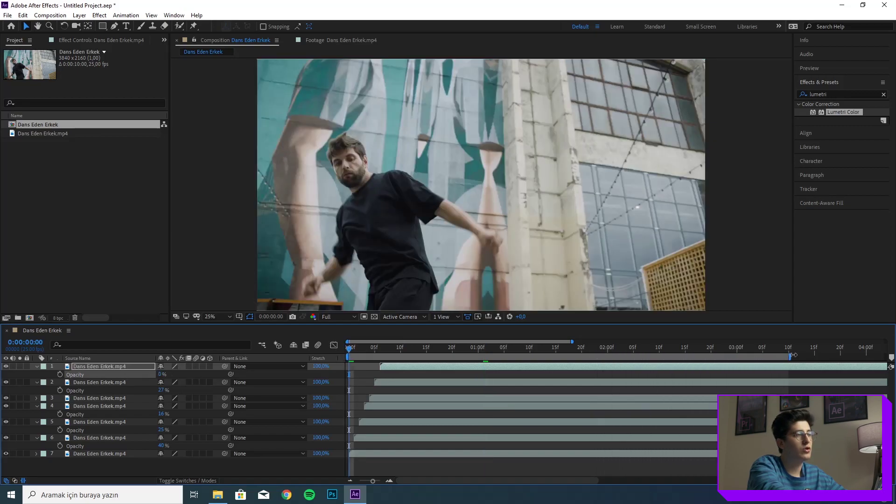
Play the echo trail preview, then scrub back to frame 0:00:00:05 to inspect it.
{"action": "key", "text": "space"}
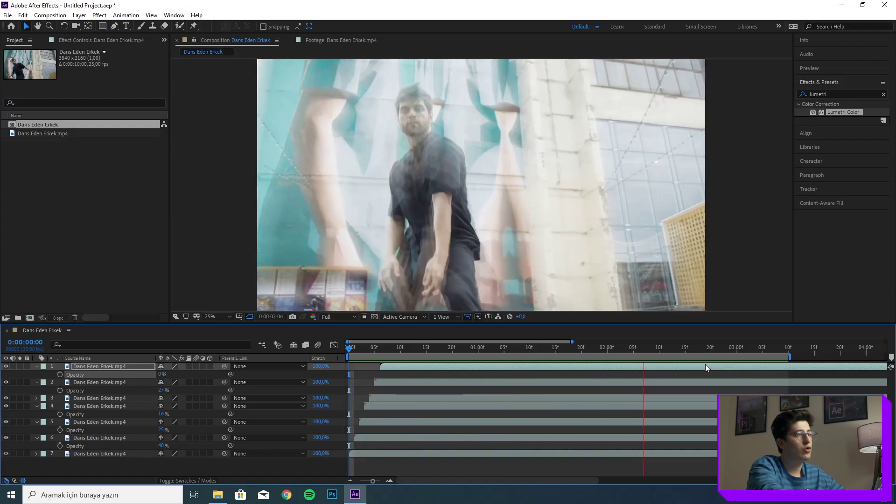
{"action": "key", "text": "space"}
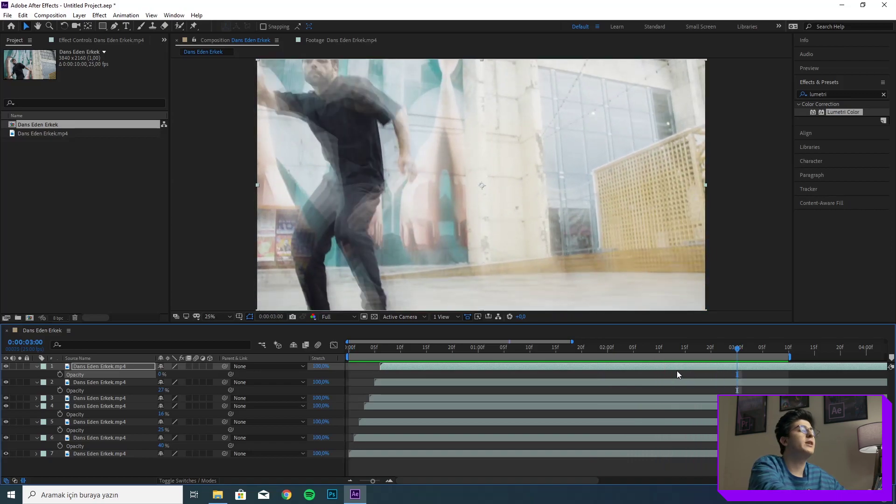
{"action": "left_click", "coordinate": [386, 350]}
{"action": "left_click_drag", "start_coordinate": [386, 350], "coordinate": [375, 350]}
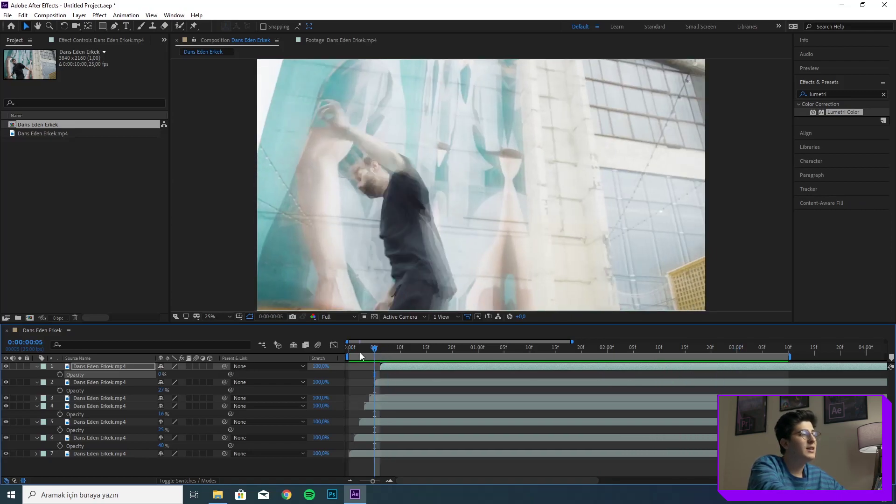
{"action": "left_click", "coordinate": [394, 437]}
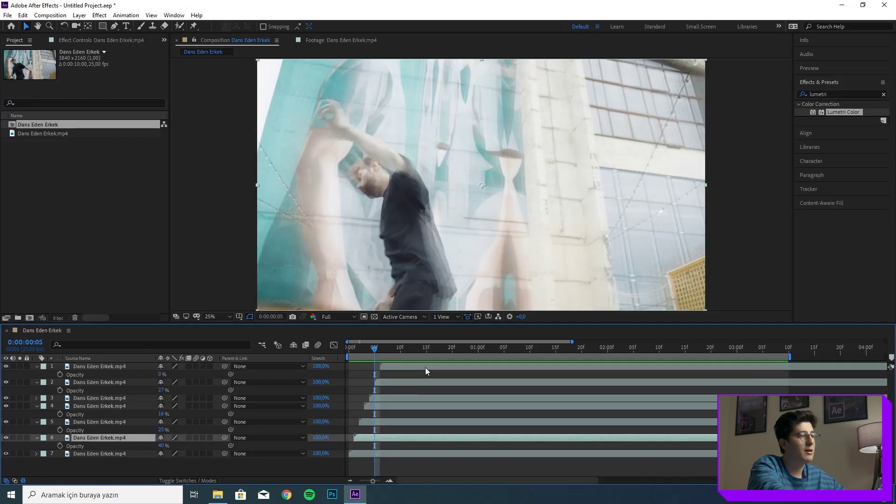
{"action": "left_click_drag", "start_coordinate": [426, 371], "coordinate": [579, 405]}
Show the full 10-second timeline and slide layers 4, 3 and 2 to earlier start times.
{"action": "key", "text": "minus"}
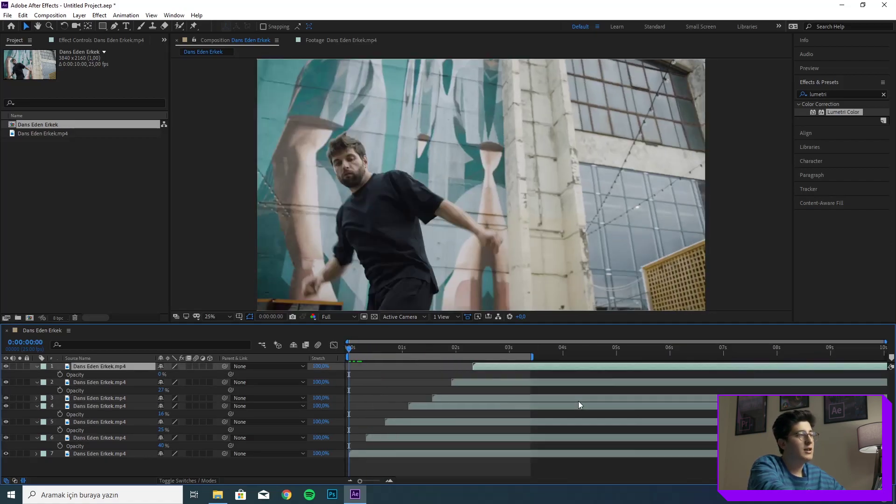
{"action": "key", "text": "space"}
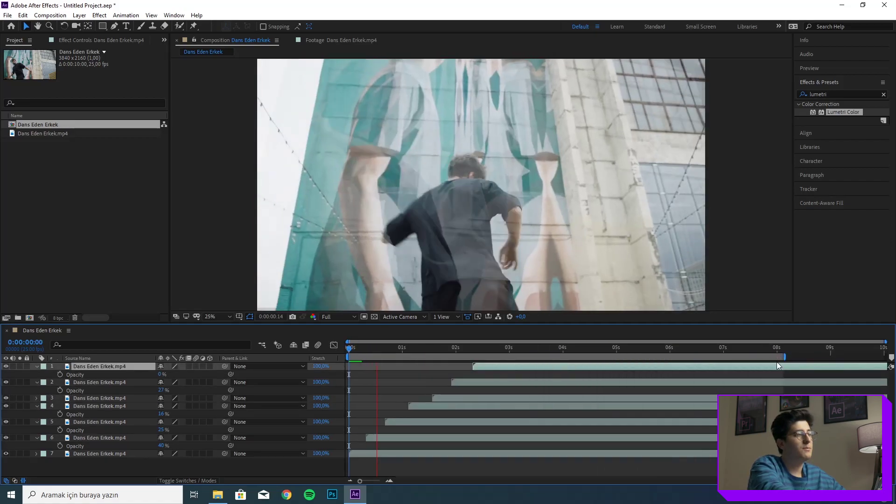
{"action": "key", "text": "u"}
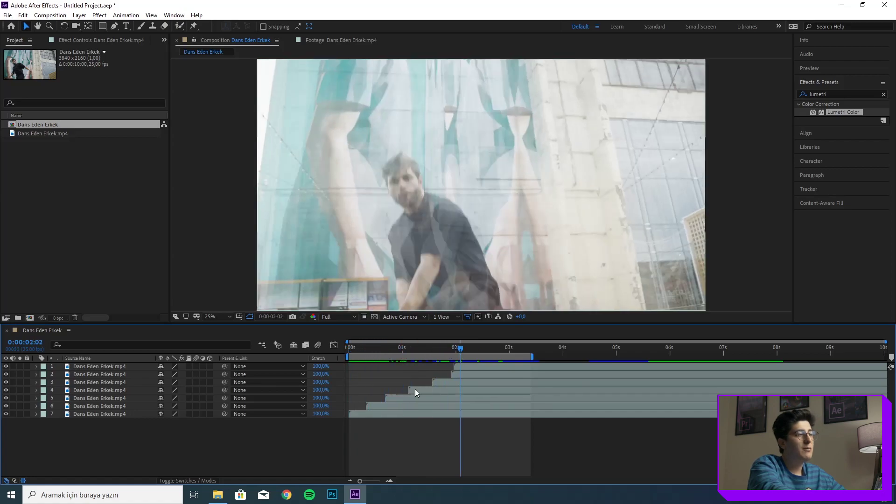
{"action": "mouse_move", "coordinate": [444, 387]}
{"action": "left_mouse_down"}
{"action": "mouse_move", "coordinate": [462, 375]}
{"action": "mouse_move", "coordinate": [452, 375]}
{"action": "left_mouse_up"}
{"action": "left_click_drag", "start_coordinate": [420, 348], "coordinate": [403, 348]}
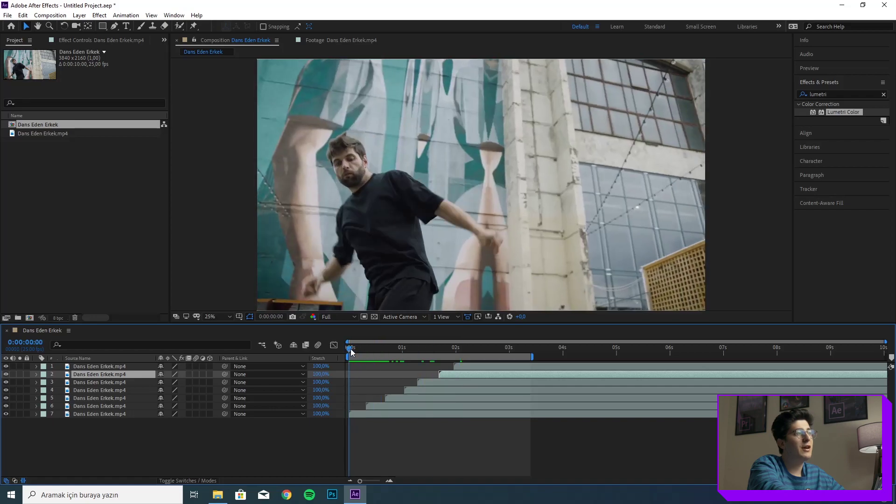
{"action": "key", "text": "space"}
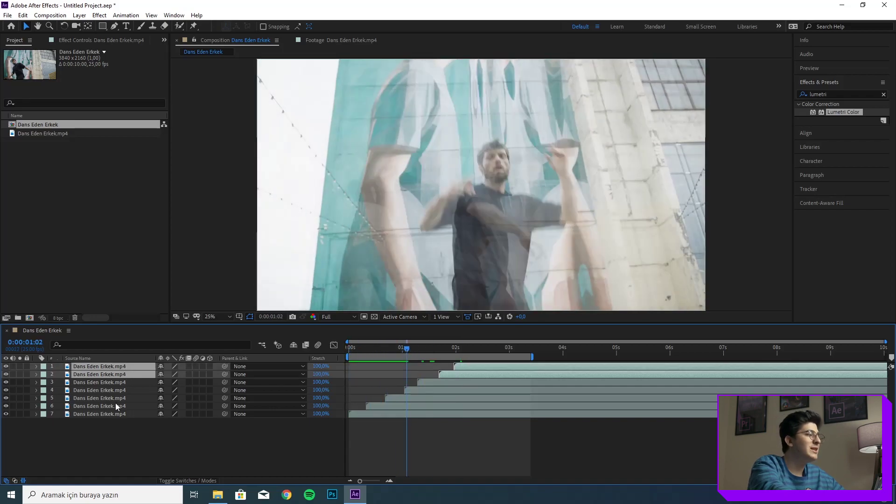
Delete the six duplicate layers, leaving only the original dance clip selected.
{"action": "left_click", "coordinate": [115, 405], "text": "shift"}
{"action": "key", "text": "Delete"}
{"action": "left_click", "coordinate": [381, 349]}
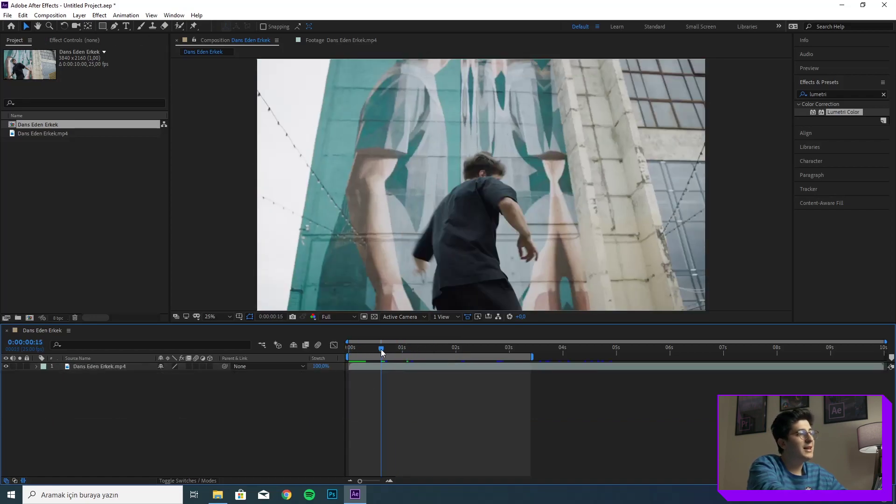
{"action": "key", "text": "Home"}
{"action": "left_click", "coordinate": [393, 365]}
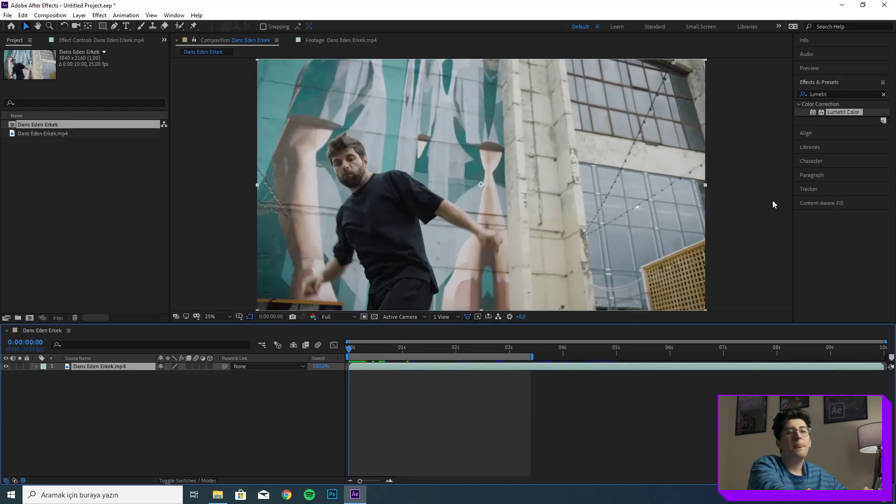
Search 'echo' in Effects & Presets, apply Echo to the dance clip, and preview it.
{"action": "left_click", "coordinate": [836, 93]}
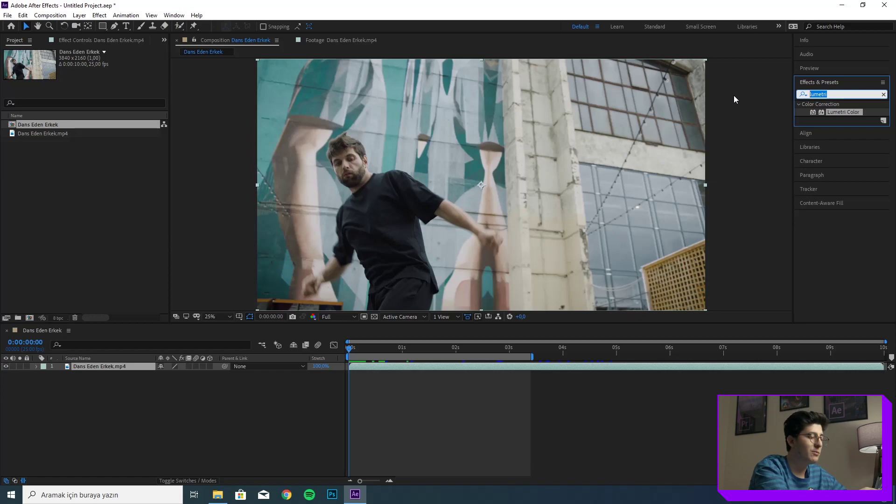
{"action": "type", "text": "echo"}
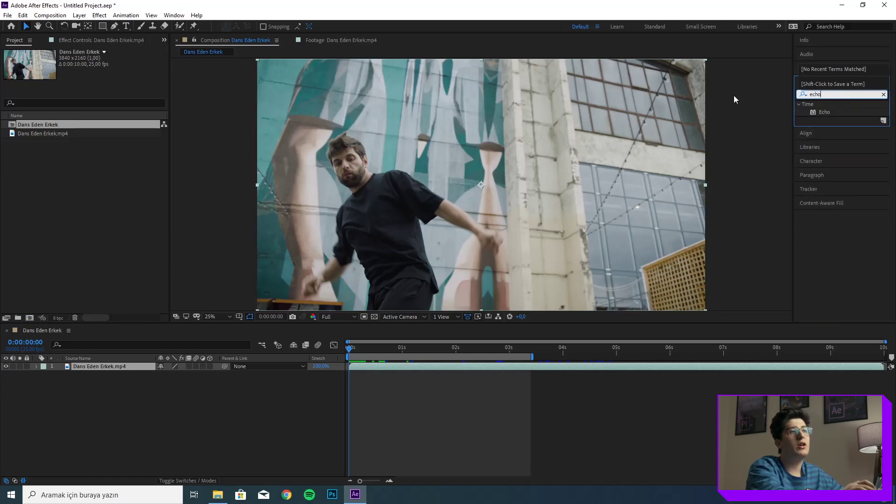
{"action": "left_click_drag", "start_coordinate": [825, 112], "coordinate": [423, 369]}
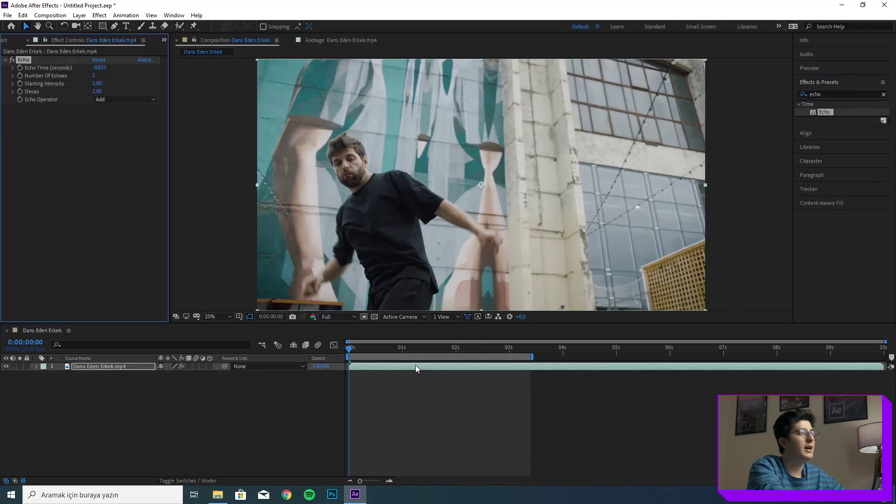
{"action": "key", "text": "space"}
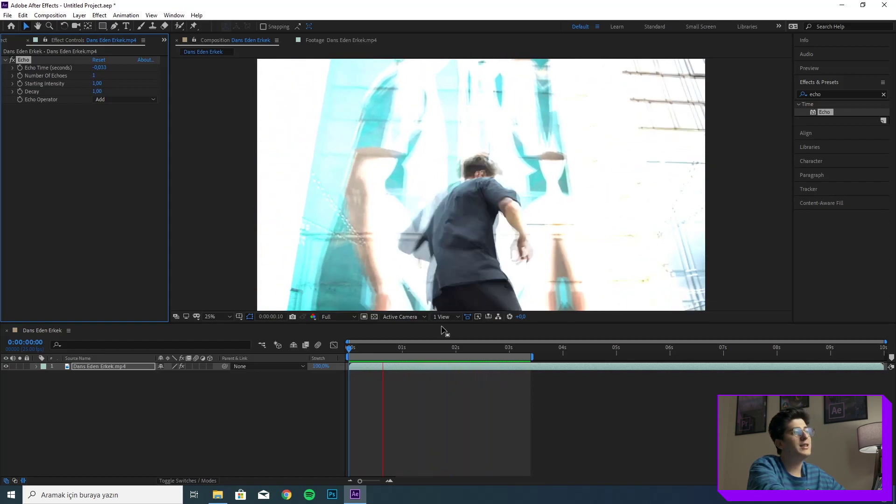
Set the Echo Operator to Maximum and preview the result.
{"action": "key", "text": "space"}
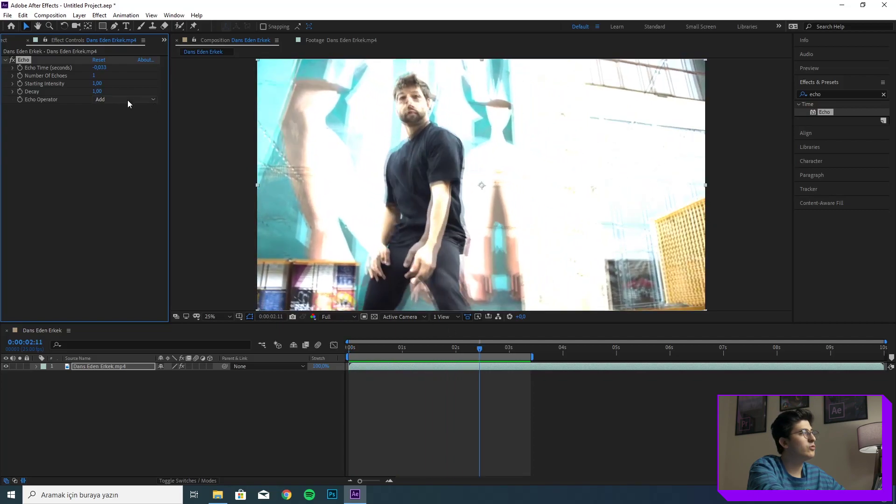
{"action": "left_click", "coordinate": [118, 99]}
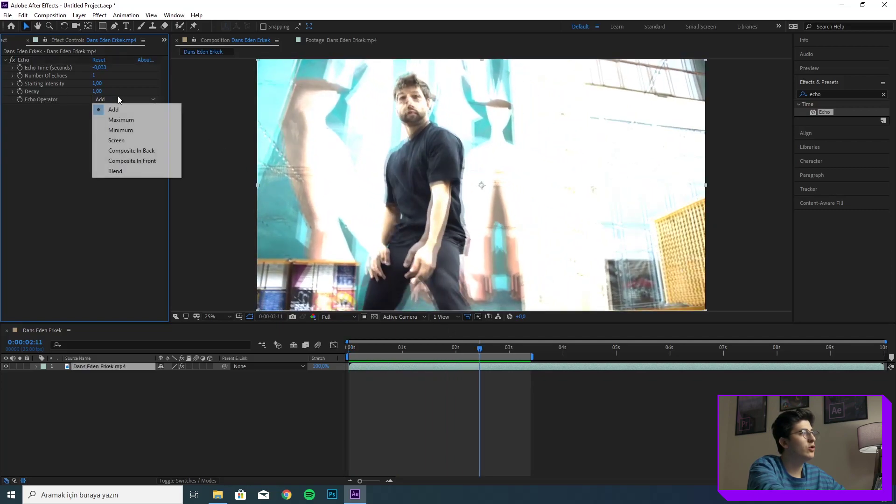
{"action": "left_click", "coordinate": [125, 120]}
{"action": "key", "text": "space"}
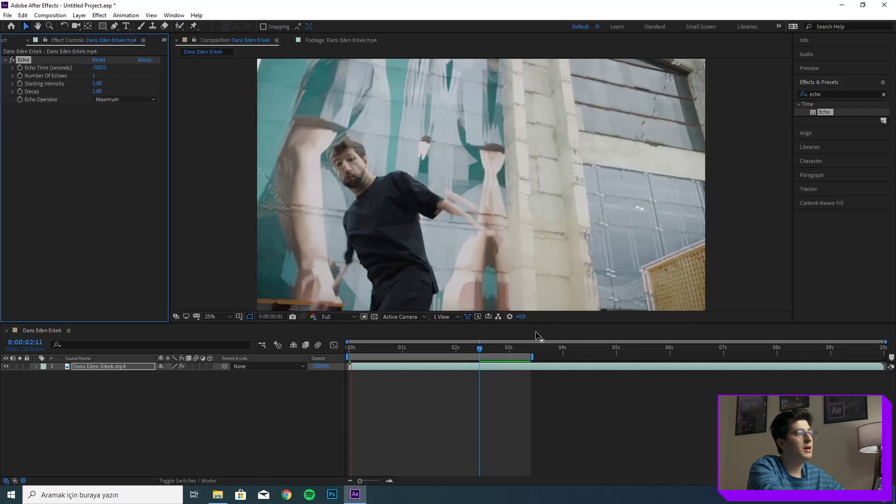
{"action": "key", "text": "space"}
Try Minimum, then settle on Screen as the Echo Operator and preview it.
{"action": "left_click", "coordinate": [121, 98]}
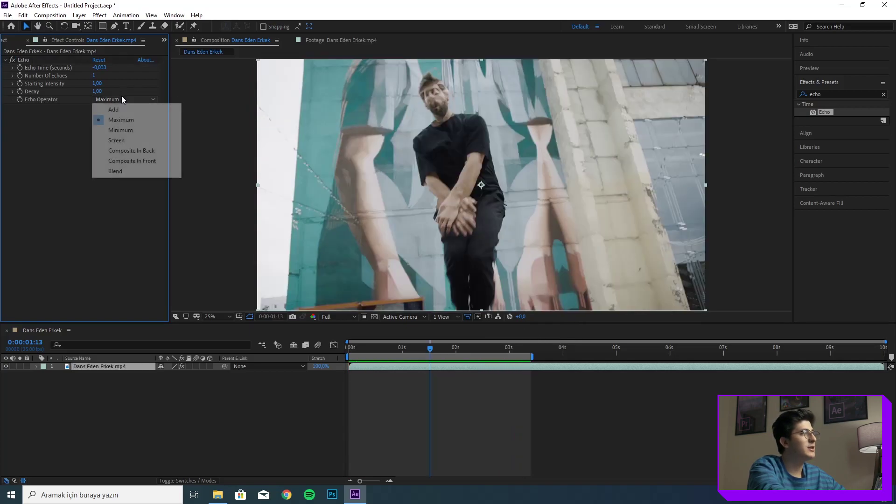
{"action": "left_click", "coordinate": [116, 130]}
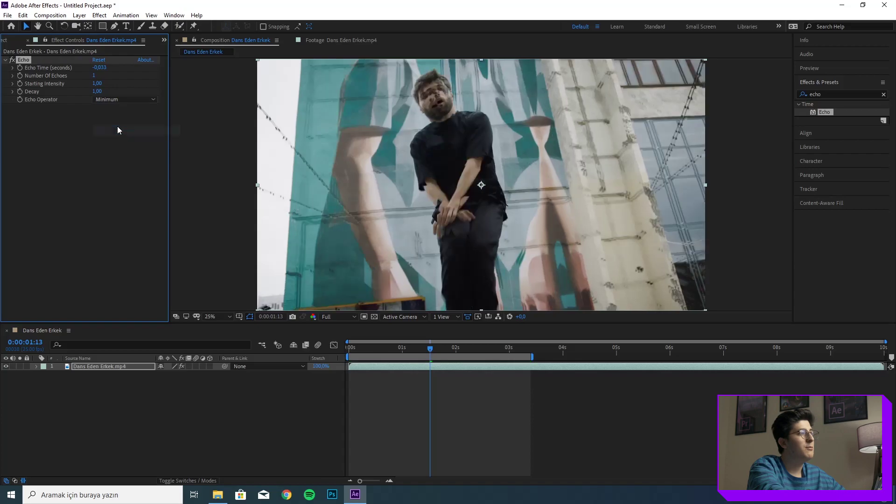
{"action": "left_click", "coordinate": [129, 99]}
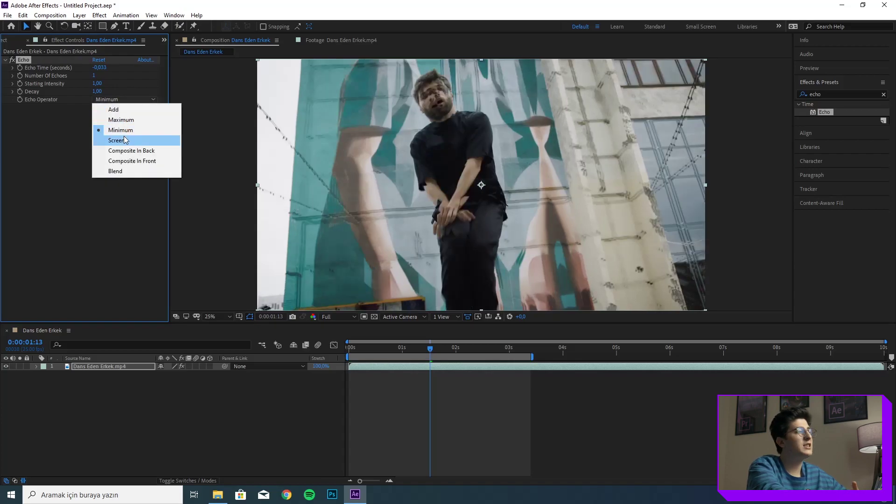
{"action": "left_click", "coordinate": [125, 139]}
{"action": "key", "text": "space"}
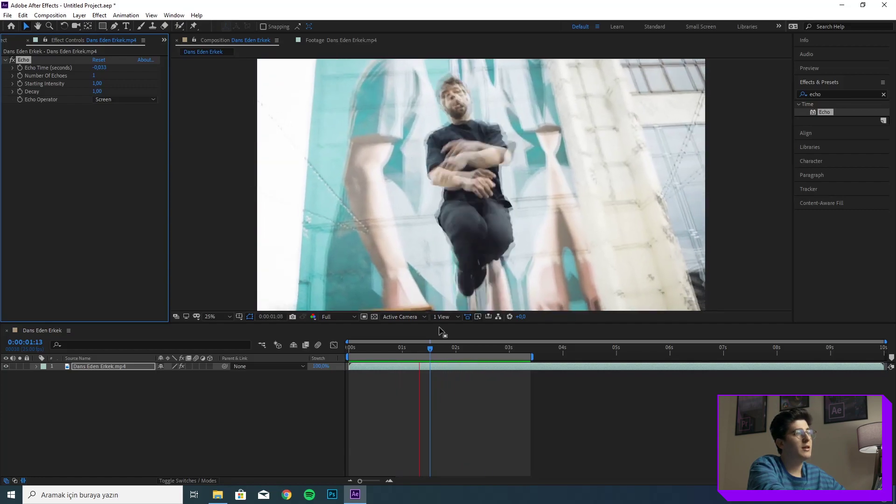
{"action": "key", "text": "space"}
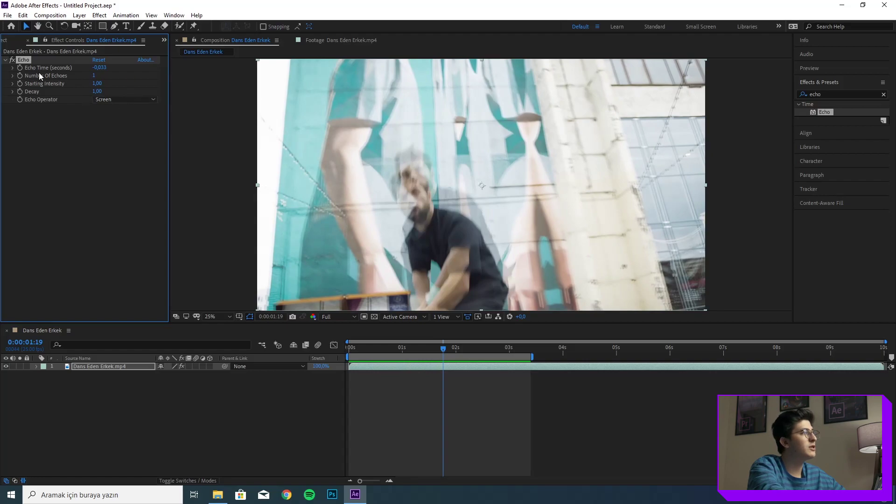
{"action": "left_click", "coordinate": [106, 67]}
Change the Echo Time to -0,100 seconds and replay the preview from the start.
{"action": "left_click", "coordinate": [133, 74]}
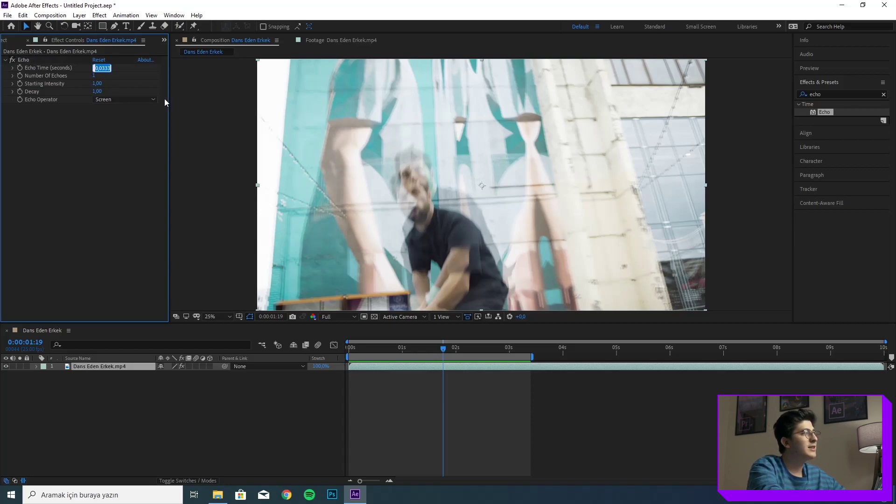
{"action": "type", "text": "-0,1"}
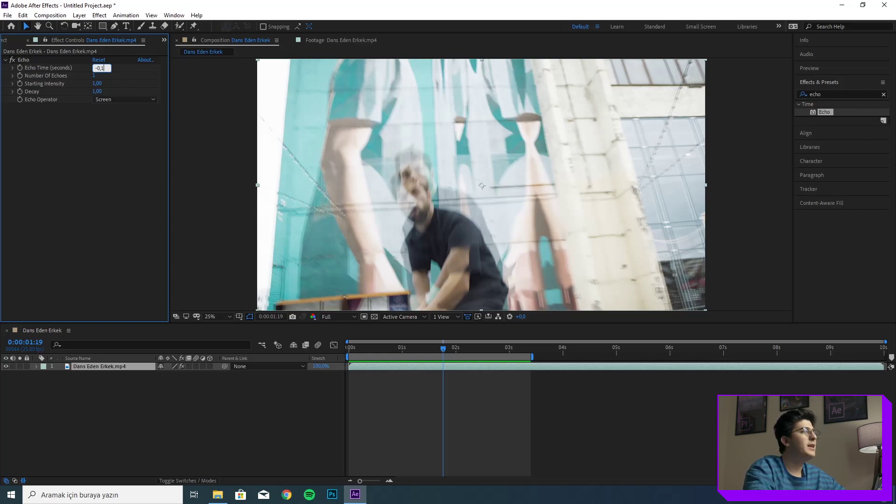
{"action": "key", "text": "Return"}
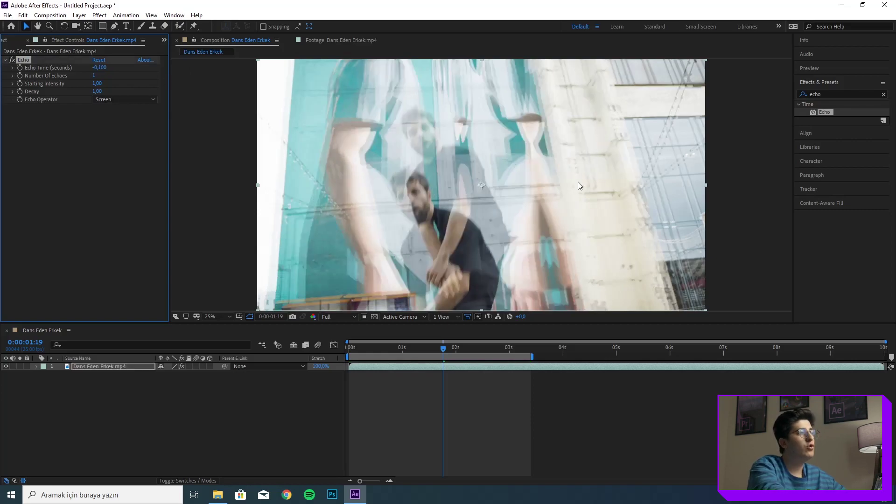
{"action": "left_click", "coordinate": [354, 350]}
{"action": "key", "text": "space"}
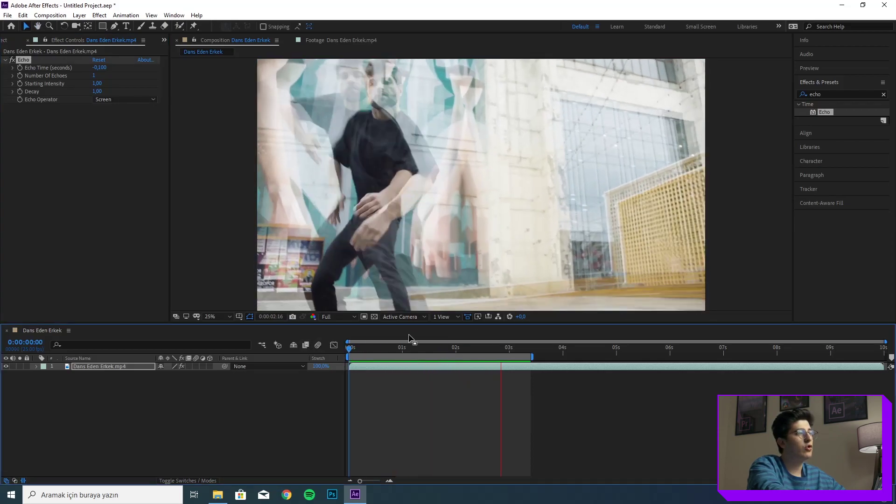
{"action": "key", "text": "space"}
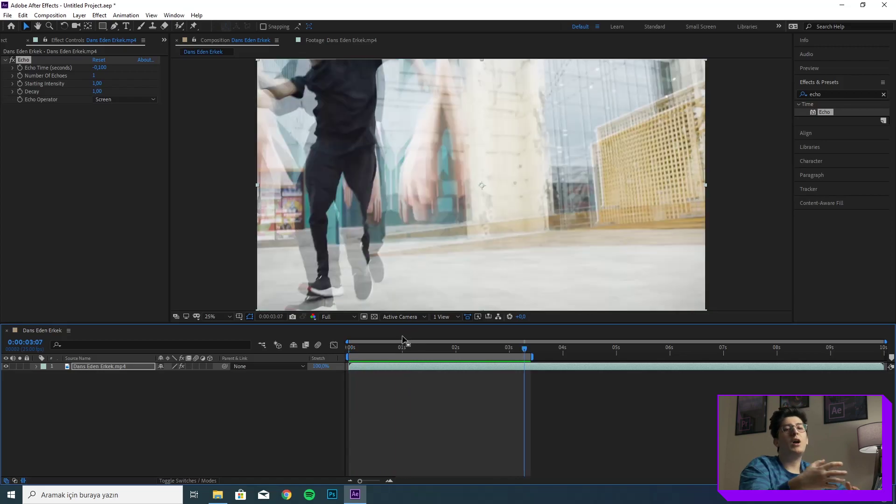